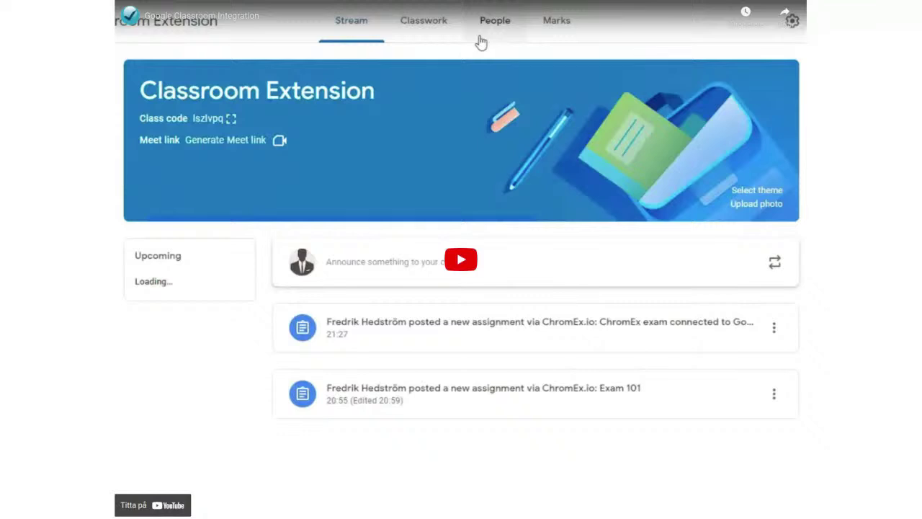
# Play the Google Classroom Integration video and start a ChromEx assignment from the Classroom Extension class's classwork.
pyautogui.click(461, 260)
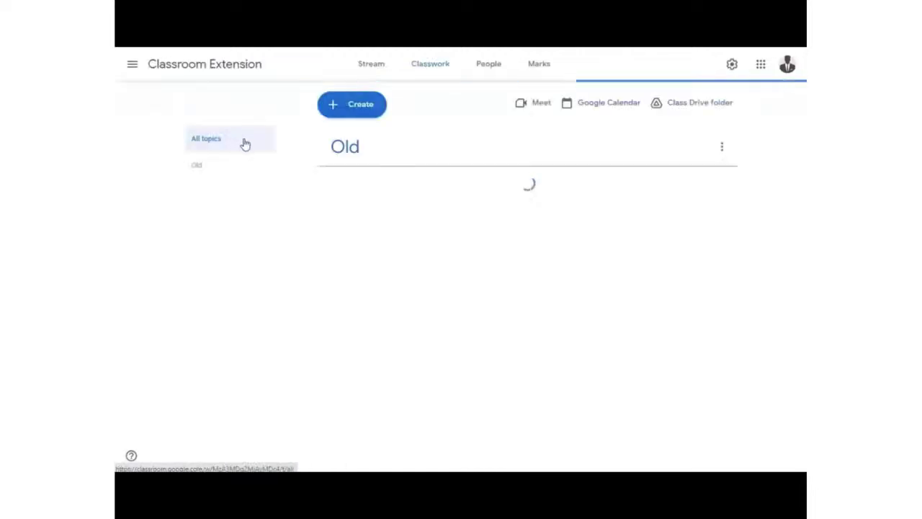
pyautogui.click(442, 107)
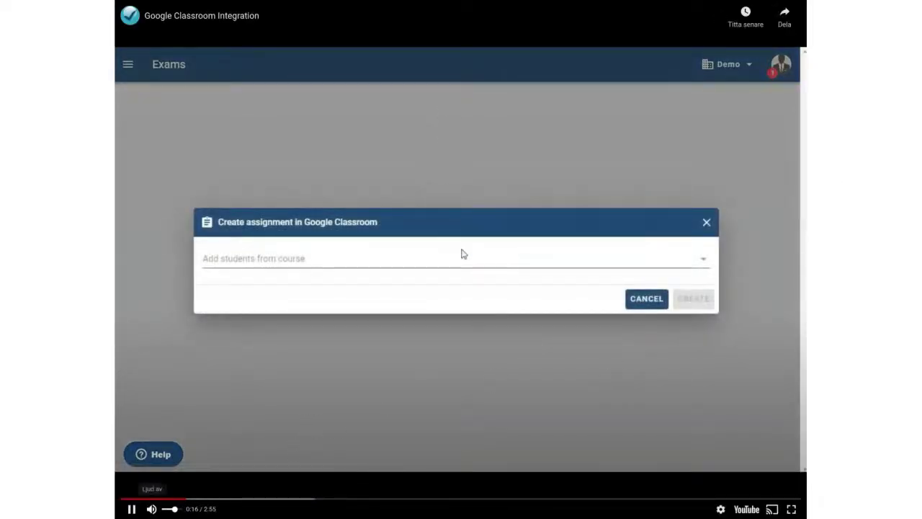
pyautogui.click(194, 393)
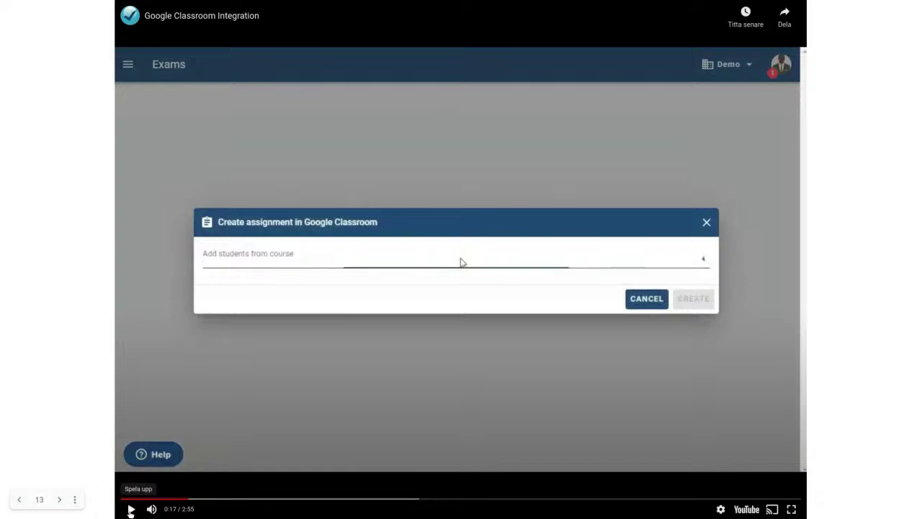
# Resume the integration video, pause it at the edited ChromEx assignment in Google Classroom, and continue playback.
pyautogui.click(131, 508)
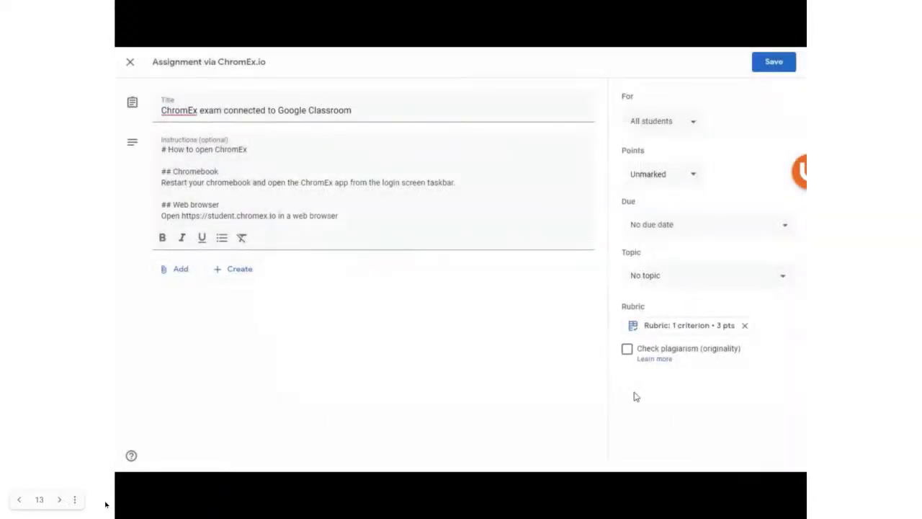
pyautogui.click(134, 509)
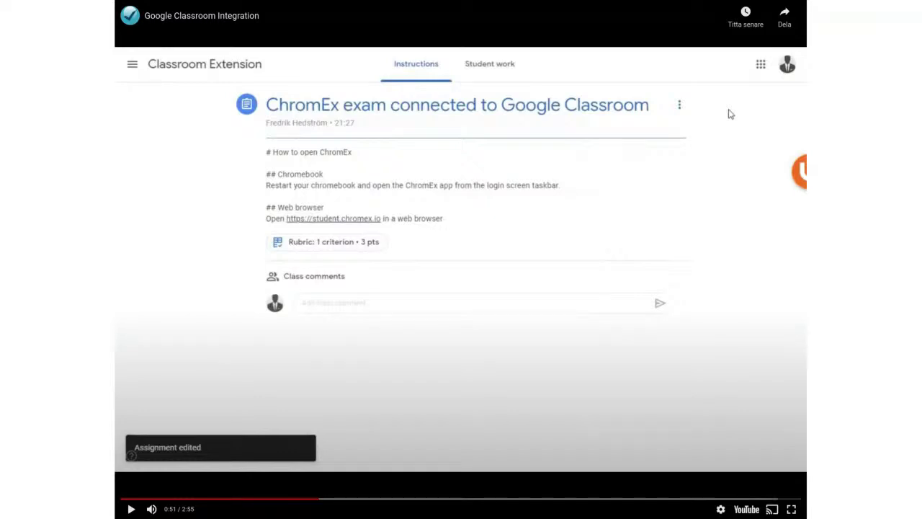
pyautogui.click(131, 508)
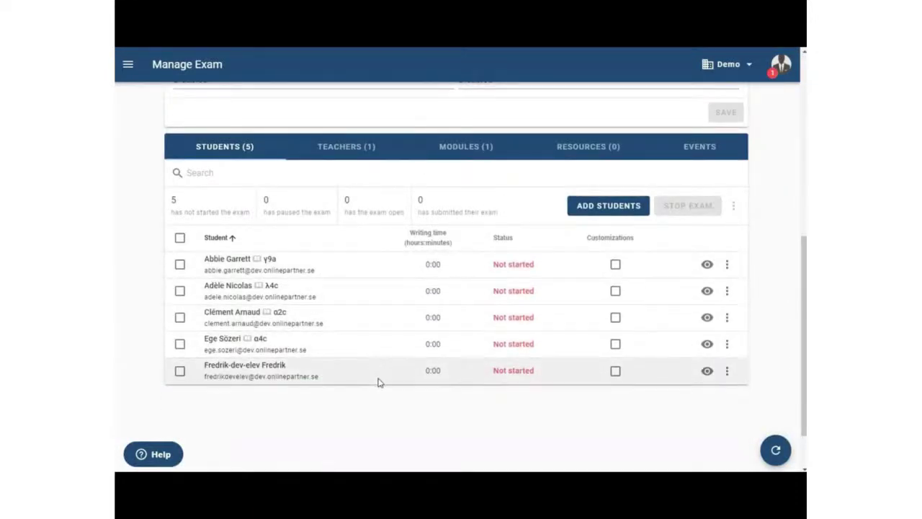
# Review the questions in the exam's Form module and close it without saving.
pyautogui.scroll(-1, 496, 228)
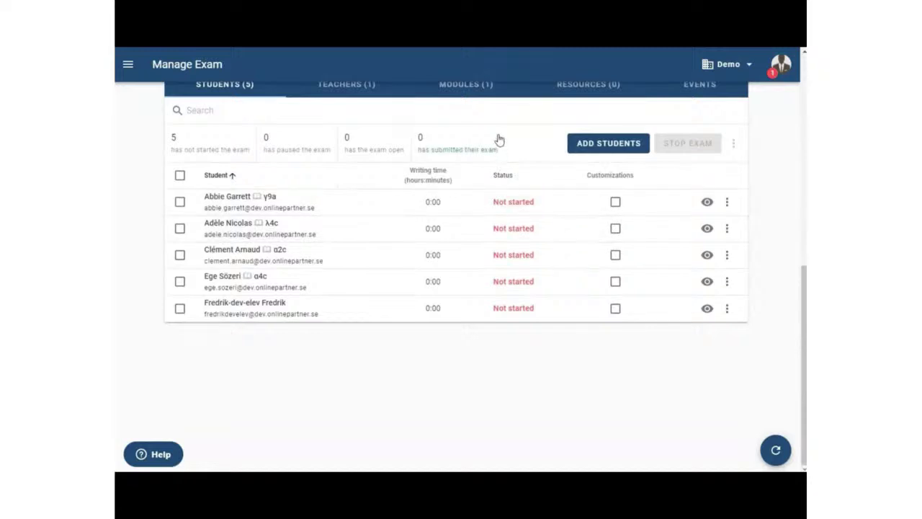
pyautogui.click(469, 87)
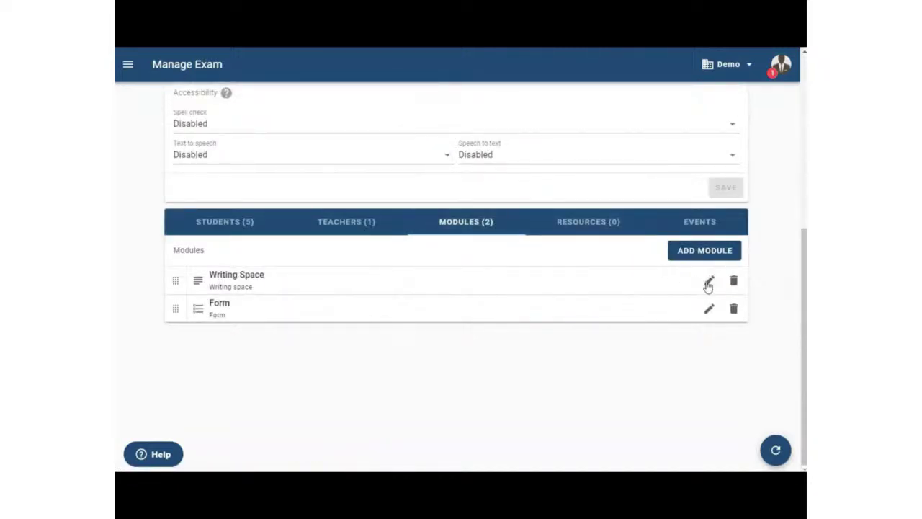
pyautogui.click(710, 310)
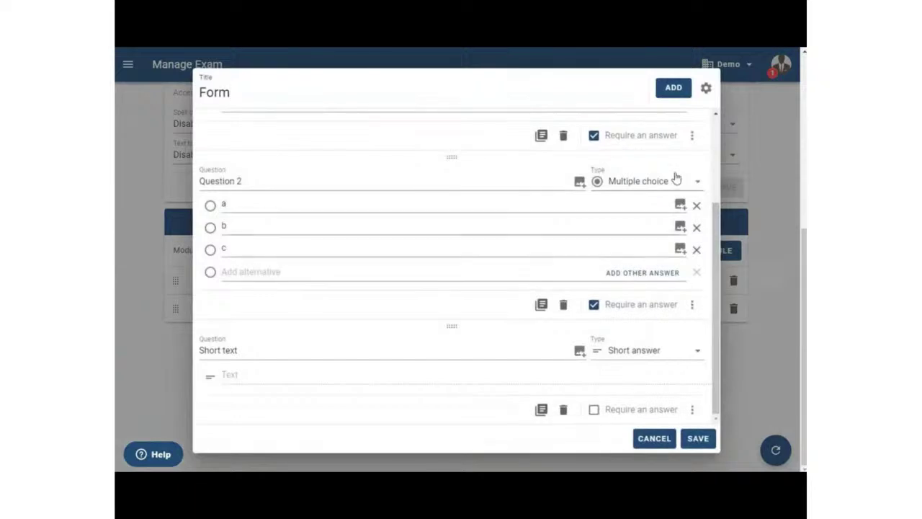
pyautogui.click(655, 438)
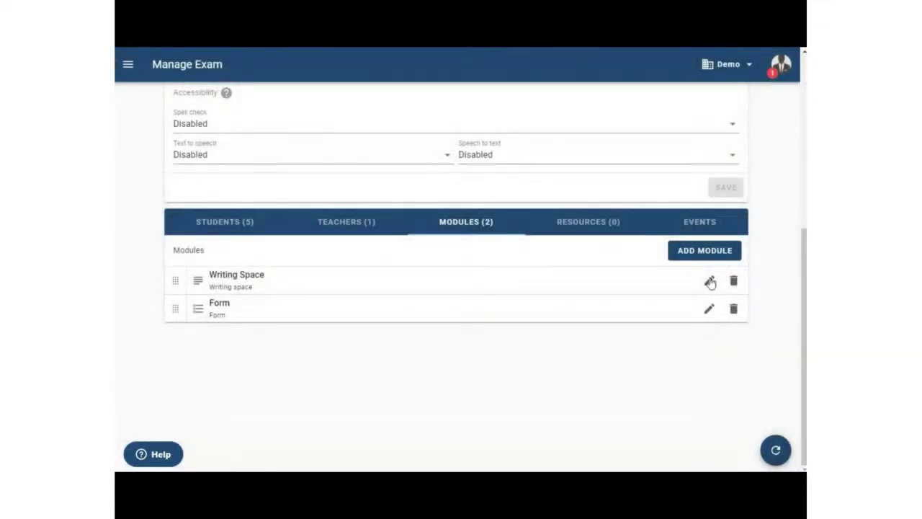
# Check the Writing Space module's settings without saving and return to the exam's student list.
pyautogui.click(710, 281)
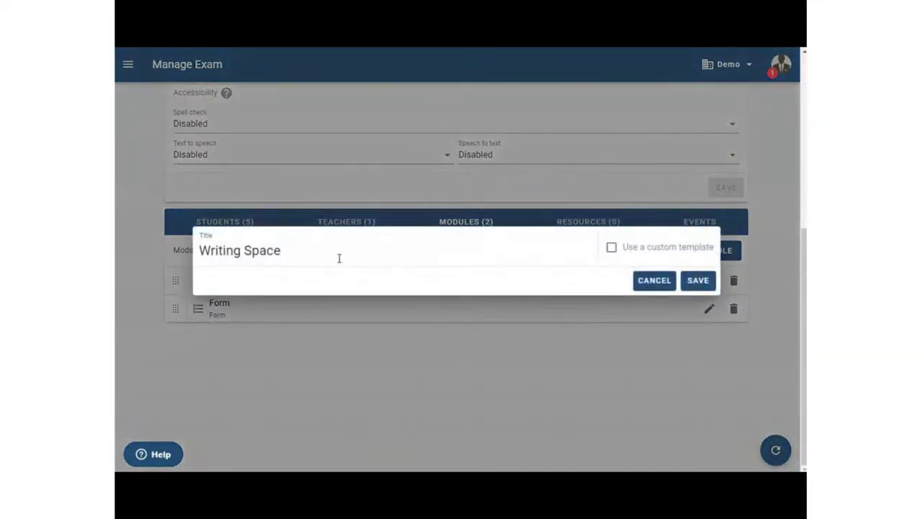
pyautogui.click(658, 281)
pyautogui.click(360, 229)
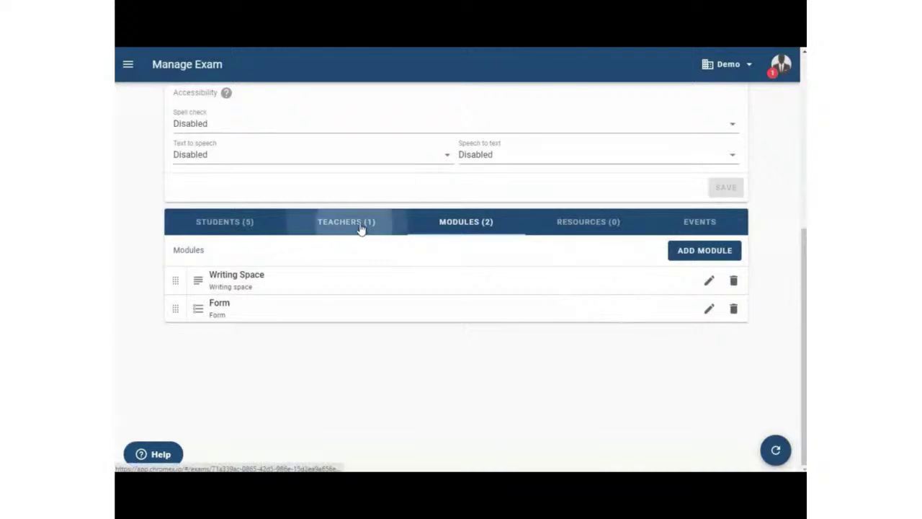
pyautogui.click(230, 229)
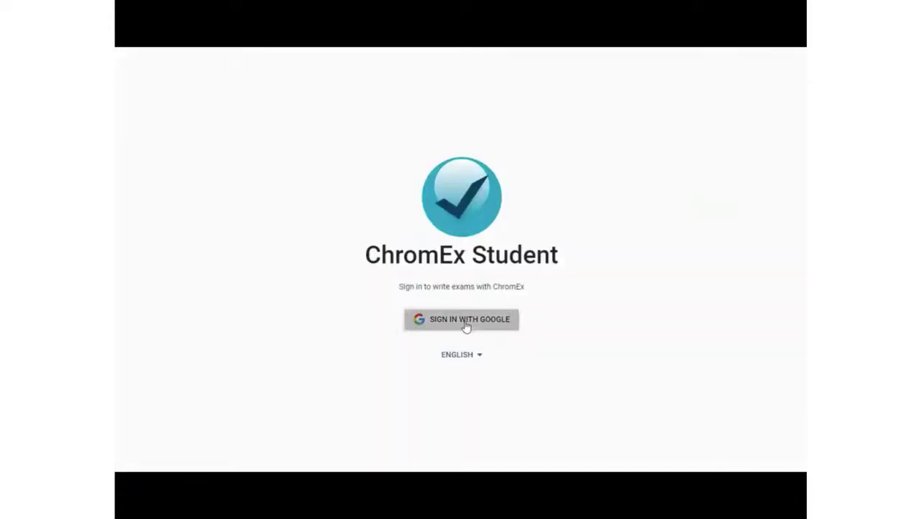
# Sign in to ChromEx Student with the student's Google account and open "ChromEx exam connected to Google Classroom".
pyautogui.click(465, 326)
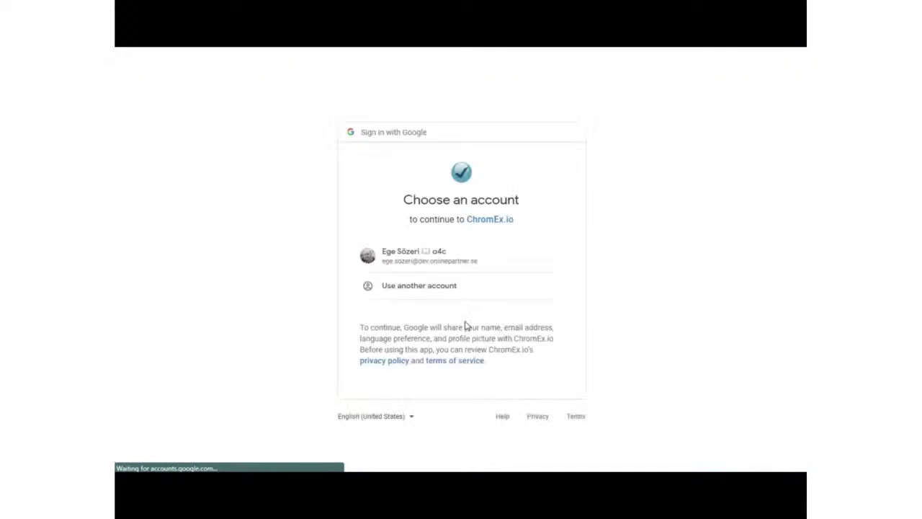
pyautogui.click(454, 255)
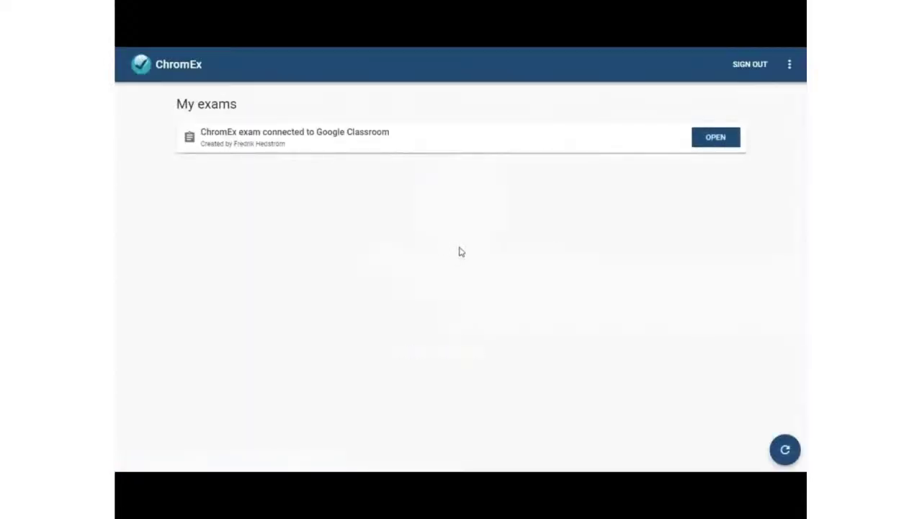
pyautogui.click(699, 138)
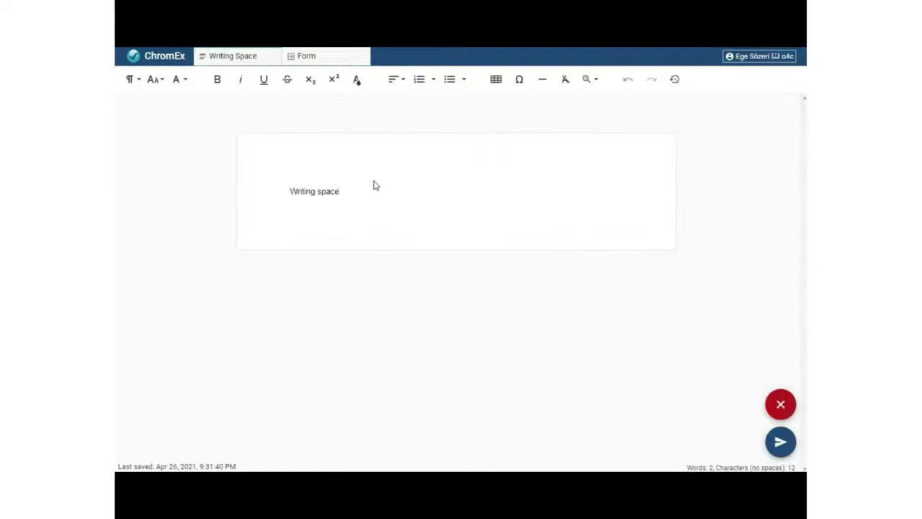
# In the exam's Form module, answer Question 1 with 1 and Question 2 with b.
pyautogui.click(335, 56)
pyautogui.click(278, 163)
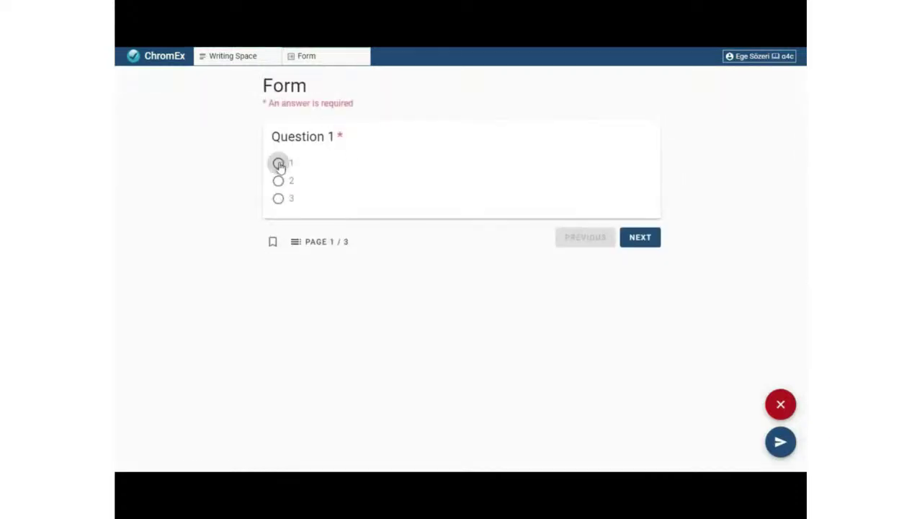
pyautogui.click(621, 239)
pyautogui.click(278, 181)
pyautogui.click(640, 239)
# Answer the short text question with "Text" and submit the exam.
pyautogui.click(376, 161)
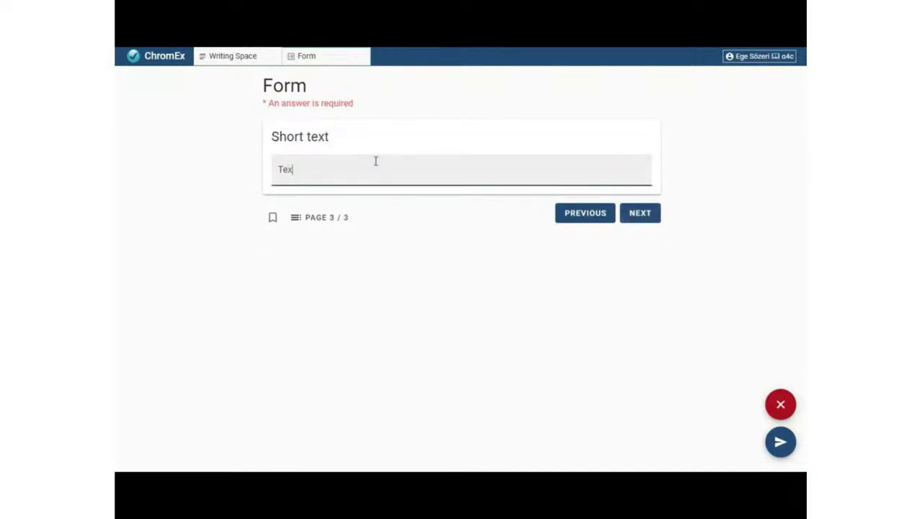
pyautogui.click(640, 212)
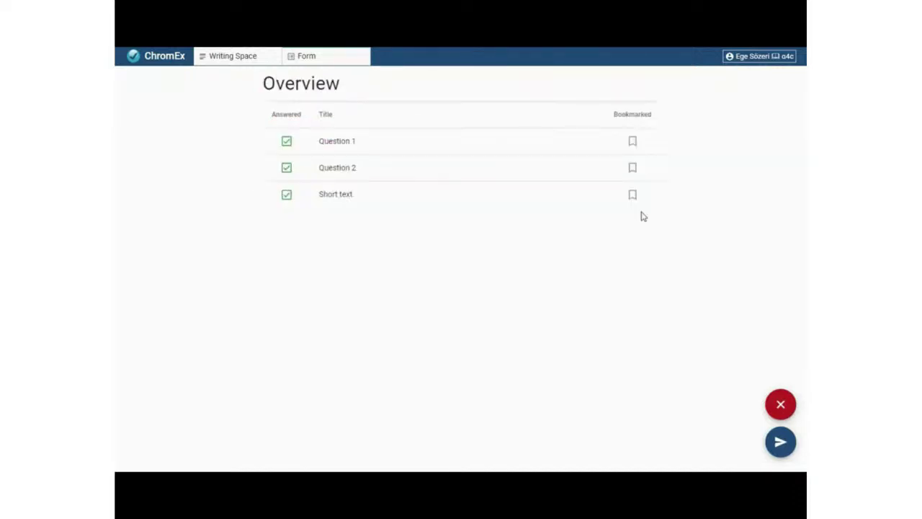
pyautogui.click(779, 441)
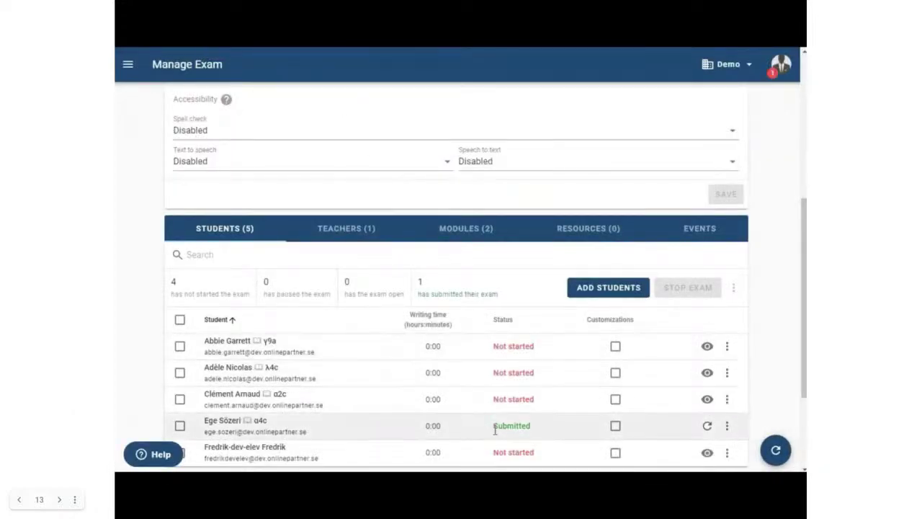
# Check the student's exam status, and review the handed-in Form and Writing Space documents in the Google Classroom assignment.
pyautogui.moveTo(494, 426); pyautogui.dragTo(548, 426)
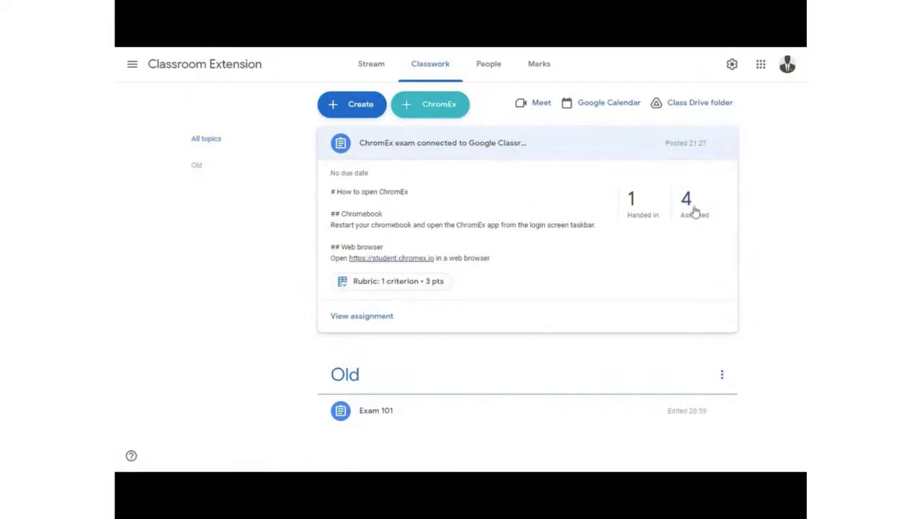
pyautogui.click(369, 322)
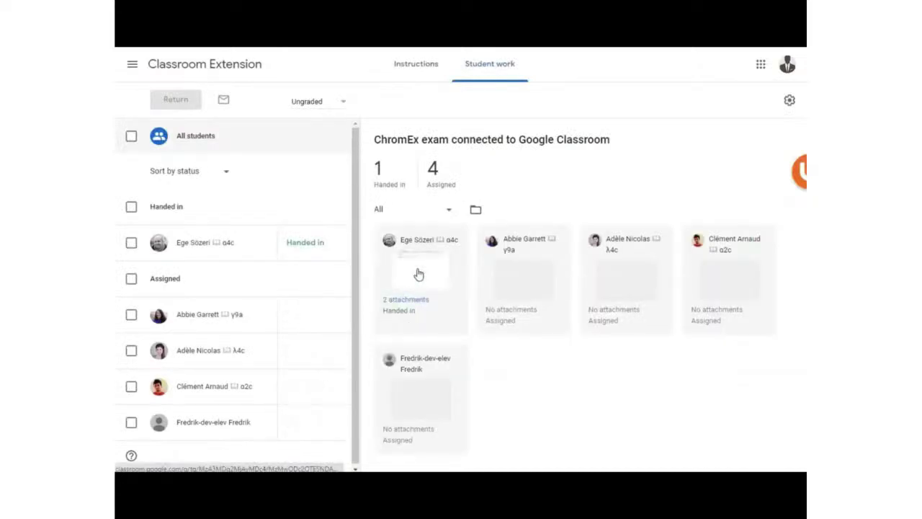
pyautogui.click(419, 274)
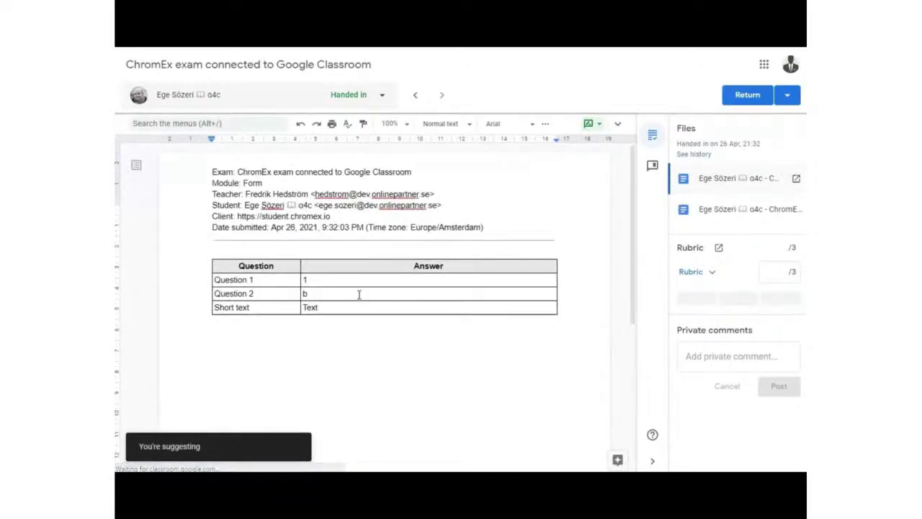
pyautogui.click(704, 214)
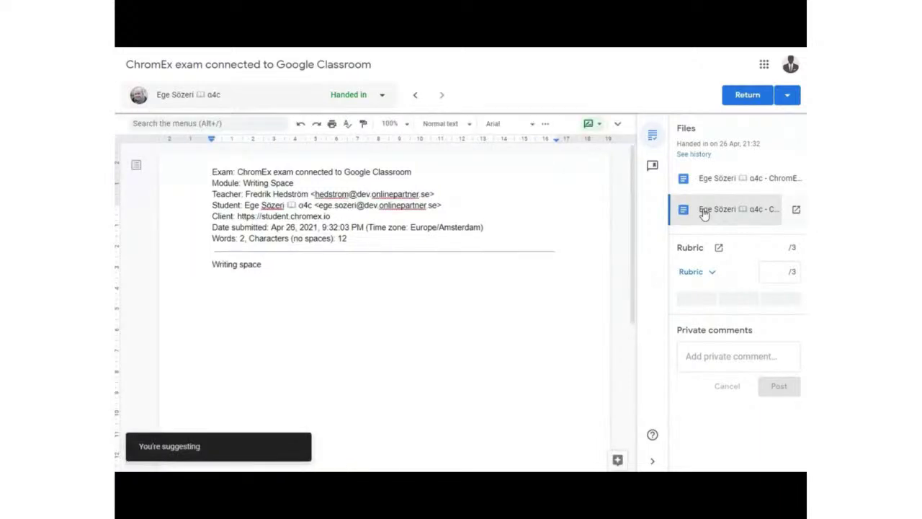
pyautogui.click(710, 181)
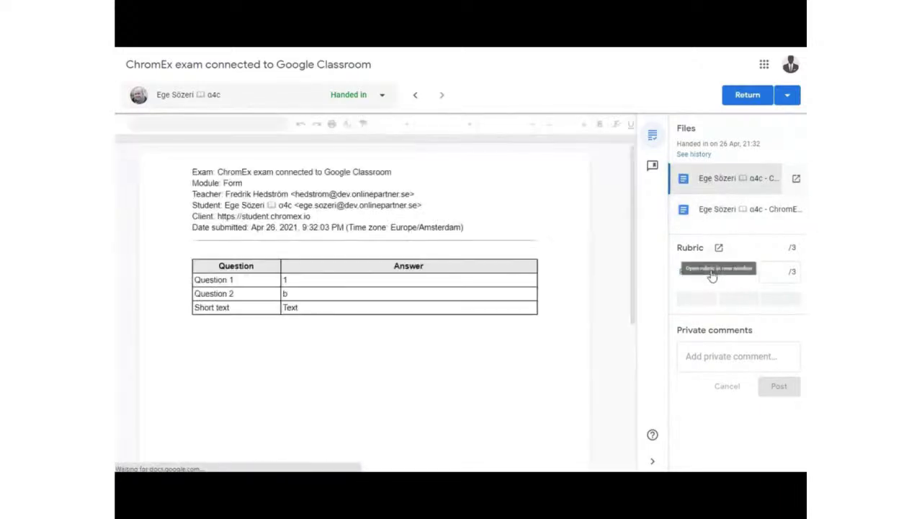
# Grade the submission as Level 3 (3 pts) on the rubric and return the work to the student.
pyautogui.click(710, 272)
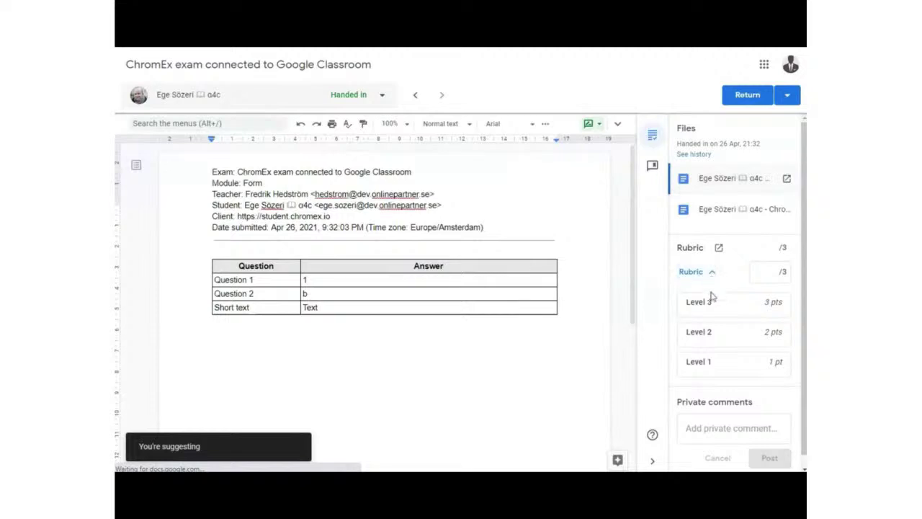
pyautogui.click(708, 309)
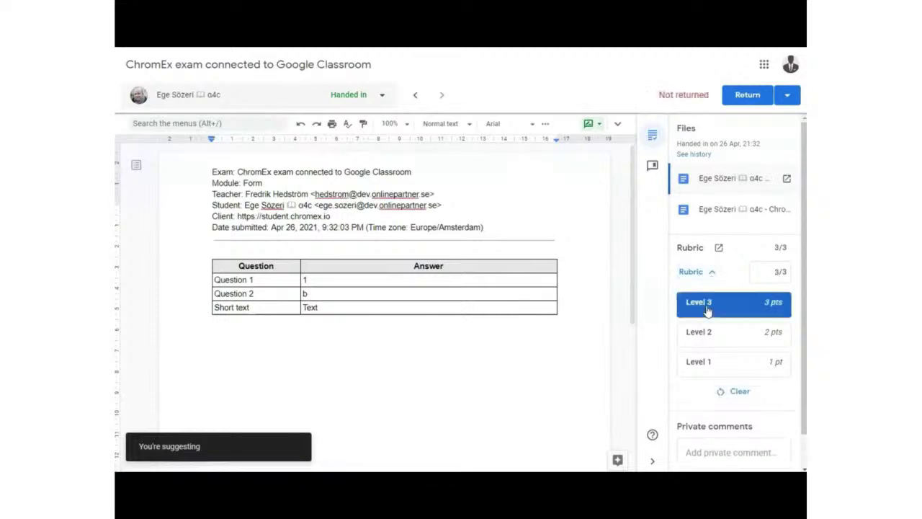
pyautogui.click(745, 96)
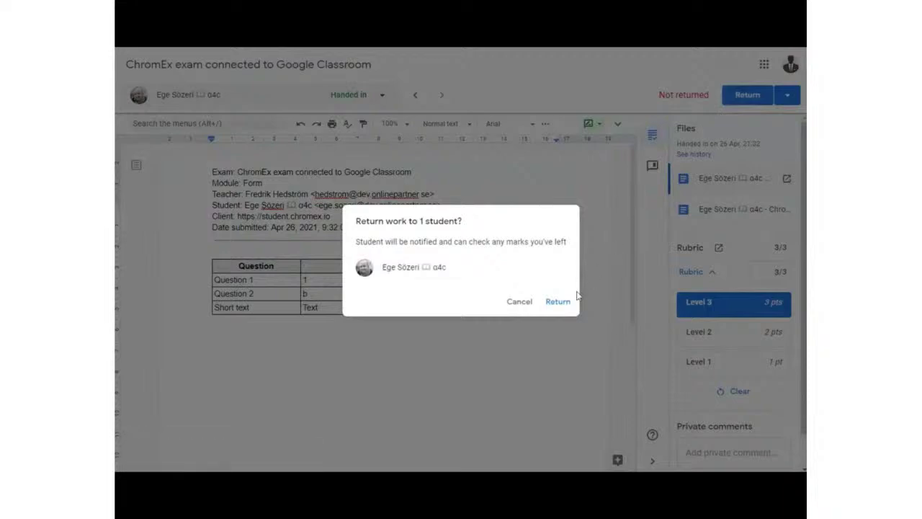
pyautogui.click(559, 303)
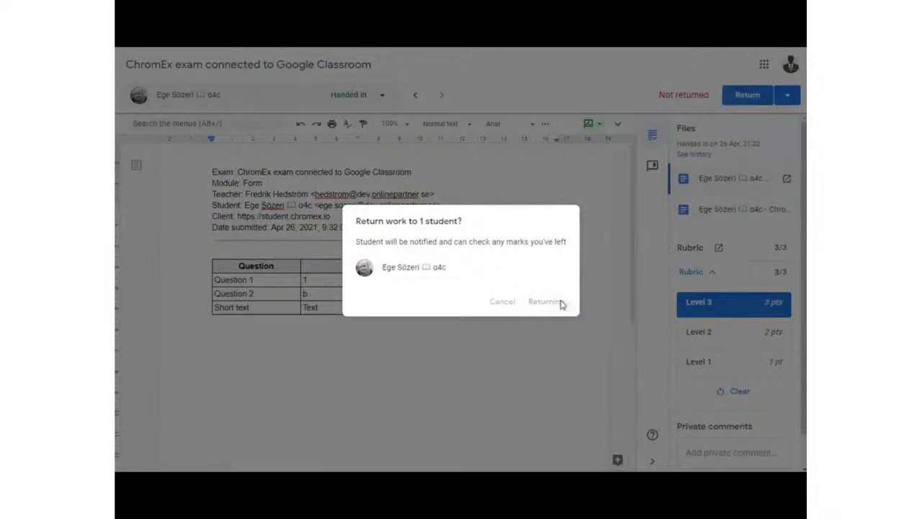